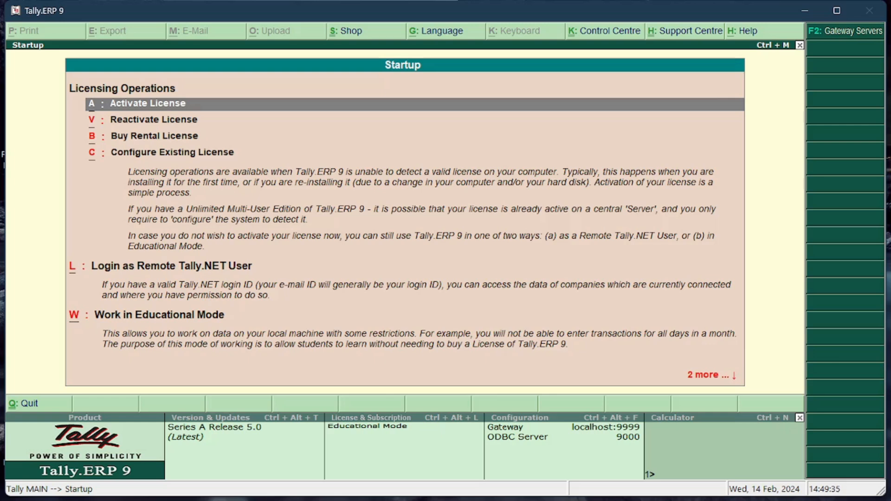
{"action": "key", "text": "Down"}
{"action": "key", "text": "Down"}
{"action": "key", "text": "Down"}
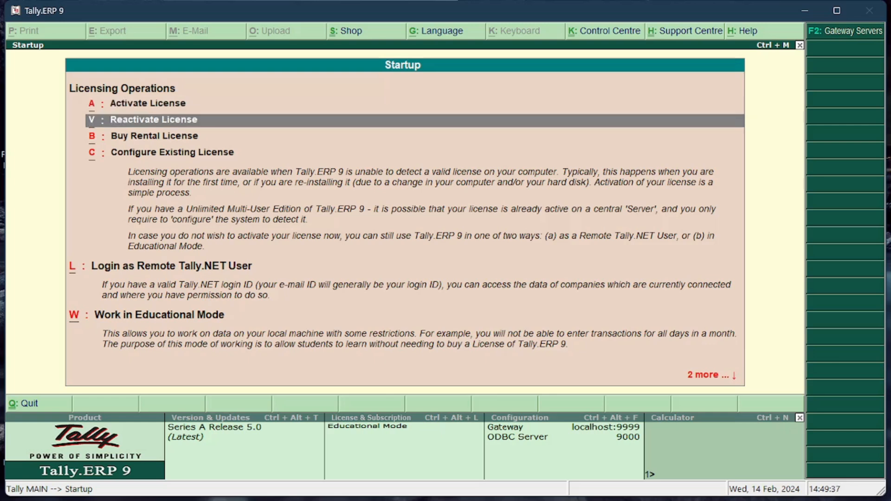
{"action": "key", "text": "Down"}
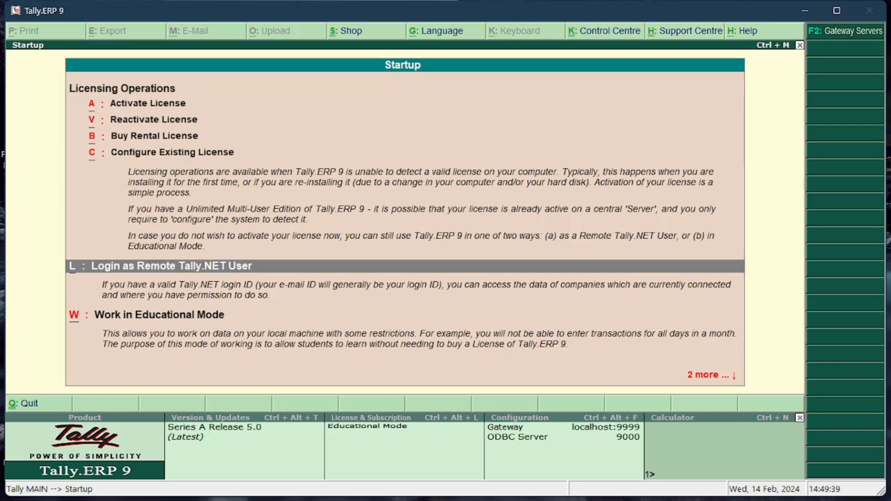
{"action": "key", "text": "Down"}
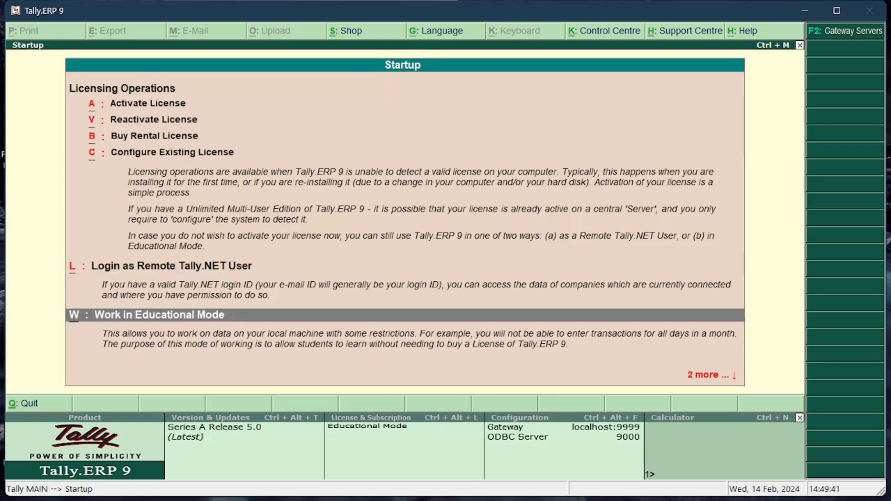
{"action": "key", "text": "Up"}
{"action": "key", "text": "Up"}
{"action": "key", "text": "Up"}
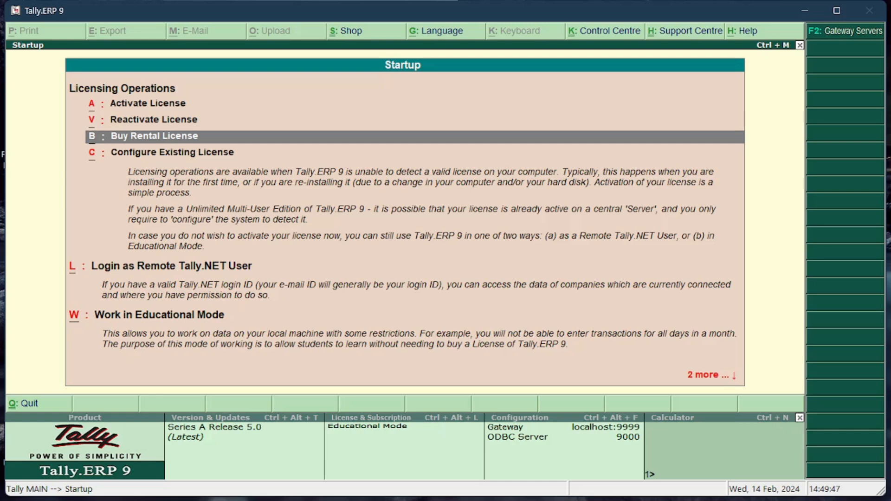
Start working in Educational Mode using the Silver Edition (Single User) option
{"action": "key", "text": "w"}
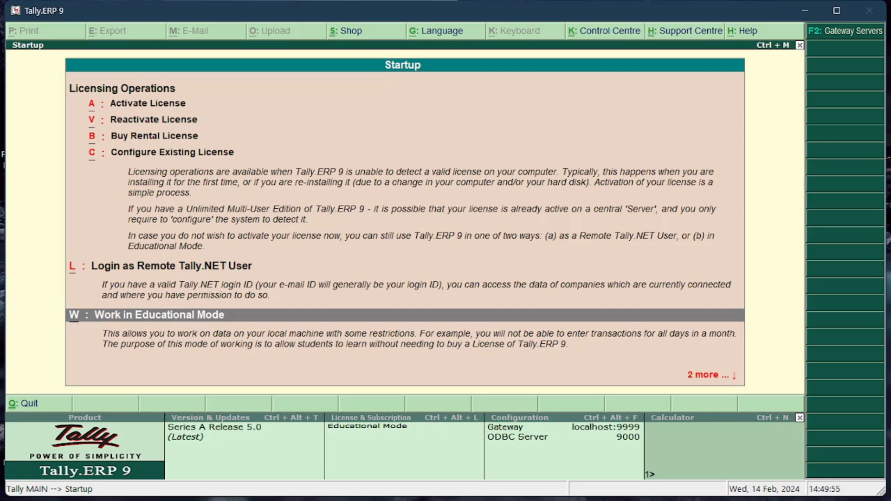
{"action": "key", "text": "Return"}
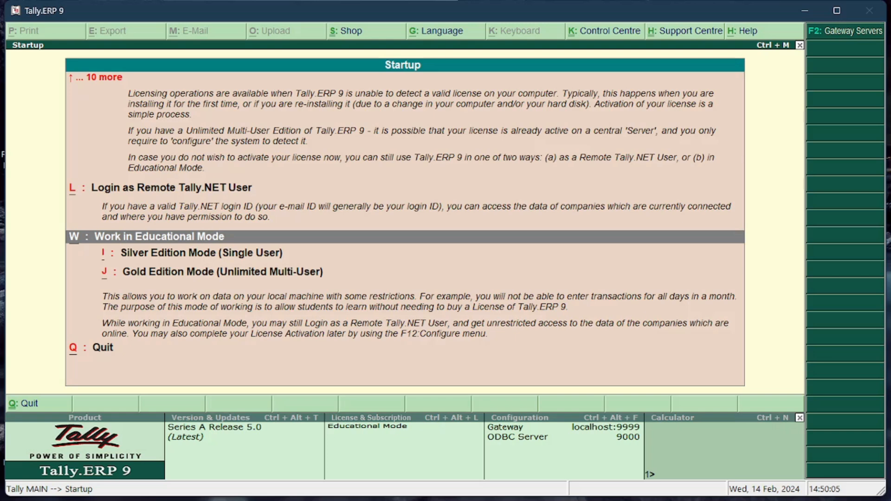
{"action": "key", "text": "Down"}
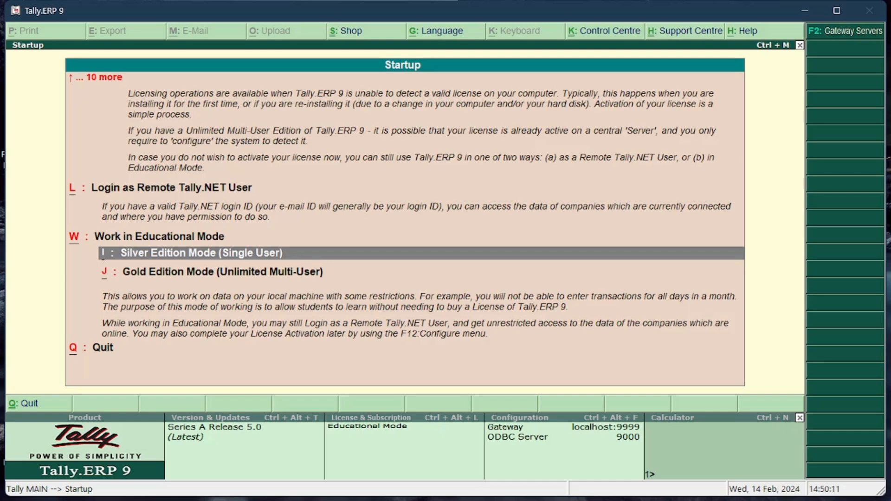
{"action": "key", "text": "Return"}
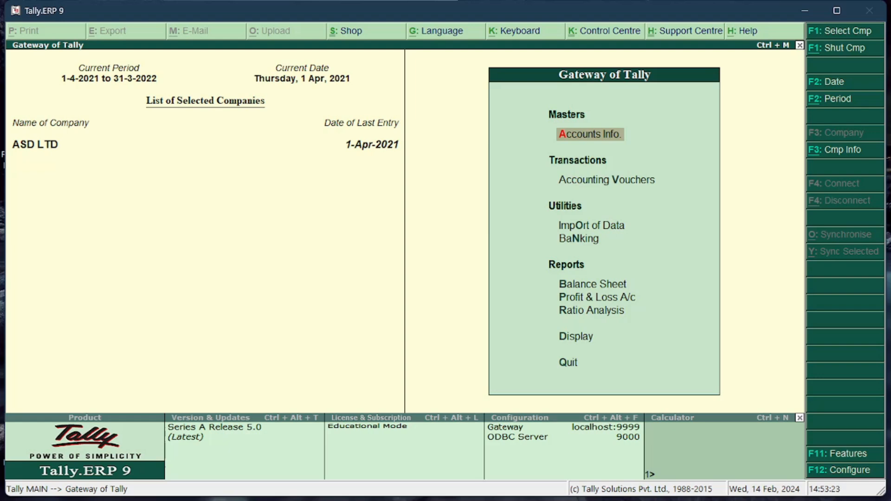
Open the creation form for a new company from the company information options
{"action": "key", "text": "alt+F3"}
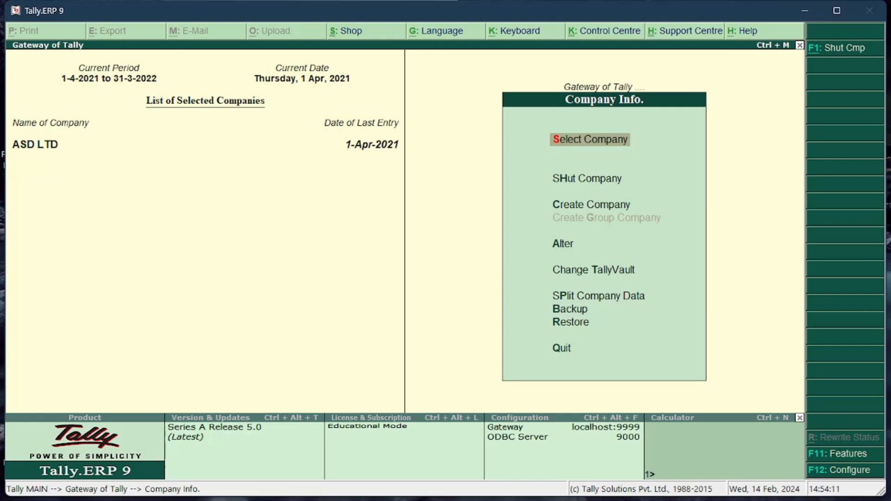
{"action": "key", "text": "Down"}
{"action": "key", "text": "Down"}
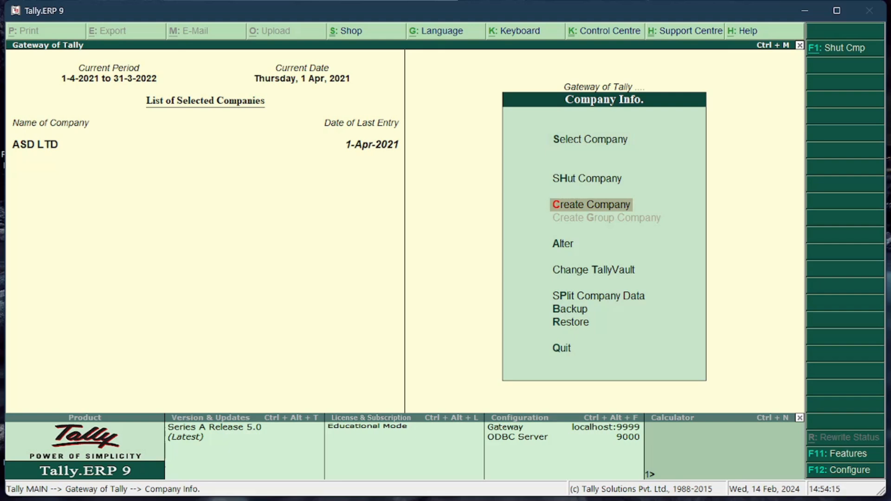
{"action": "key", "text": "Return"}
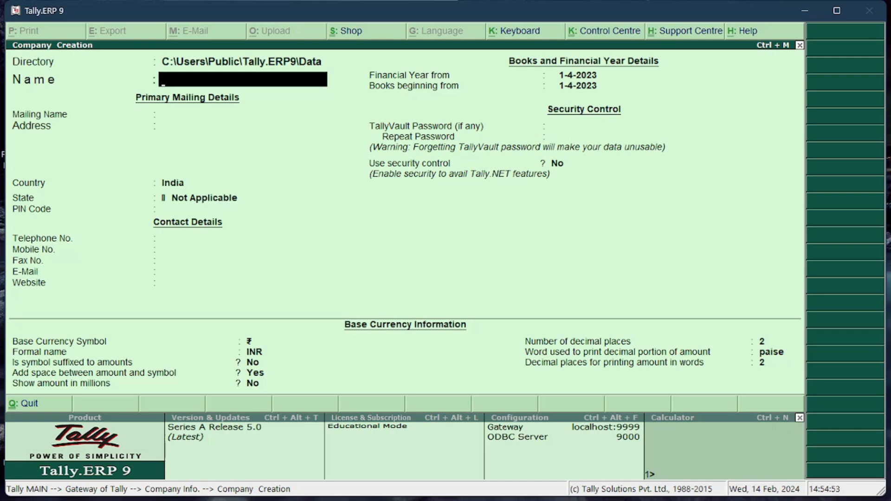
Name the new company "Shriyan & Company" and accept the same text as its mailing name
{"action": "type", "text": "Shriyan & Comp"}
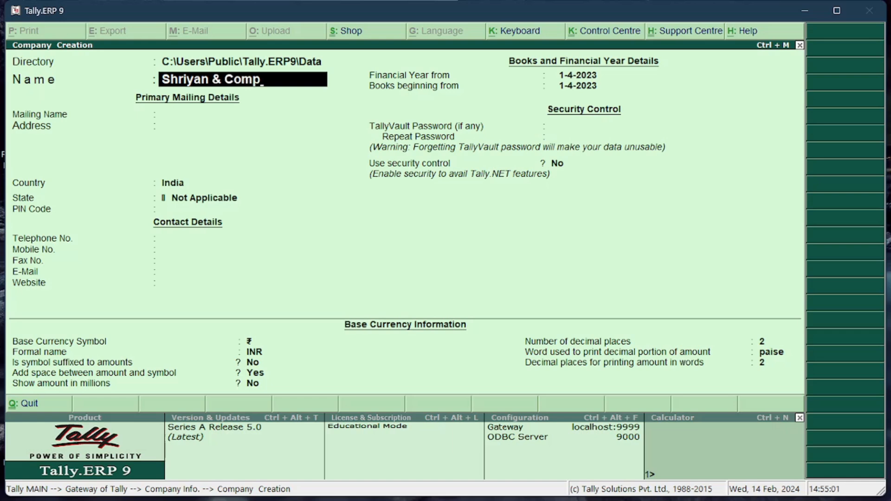
{"action": "type", "text": "any"}
{"action": "key", "text": "Return"}
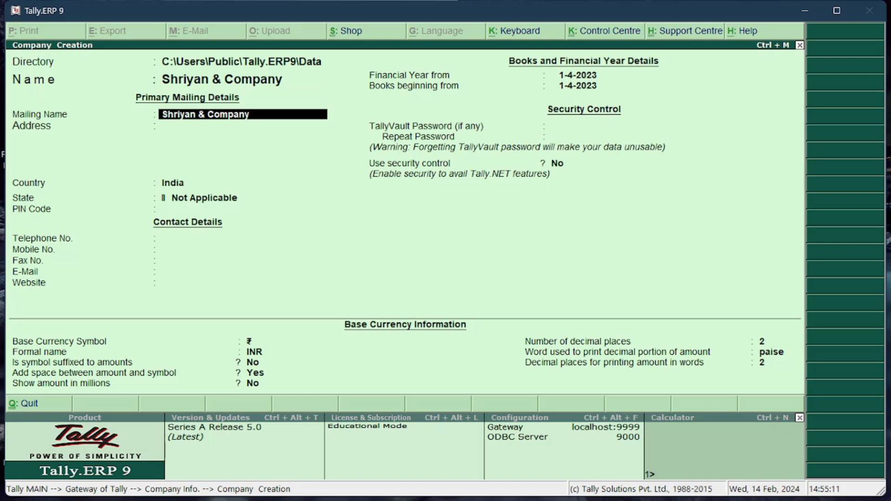
{"action": "key", "text": "Return"}
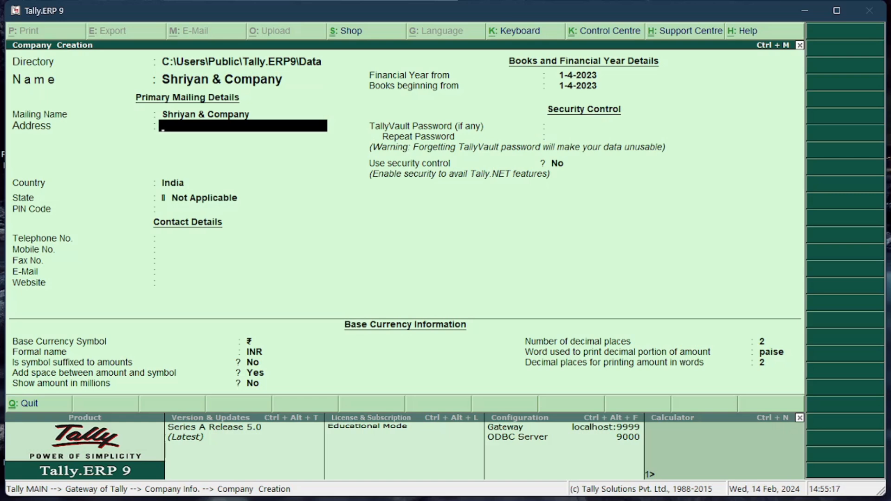
Enter the company's road and city on two address lines and finish the address
{"action": "type", "text": "NH66"}
{"action": "key", "text": "Return"}
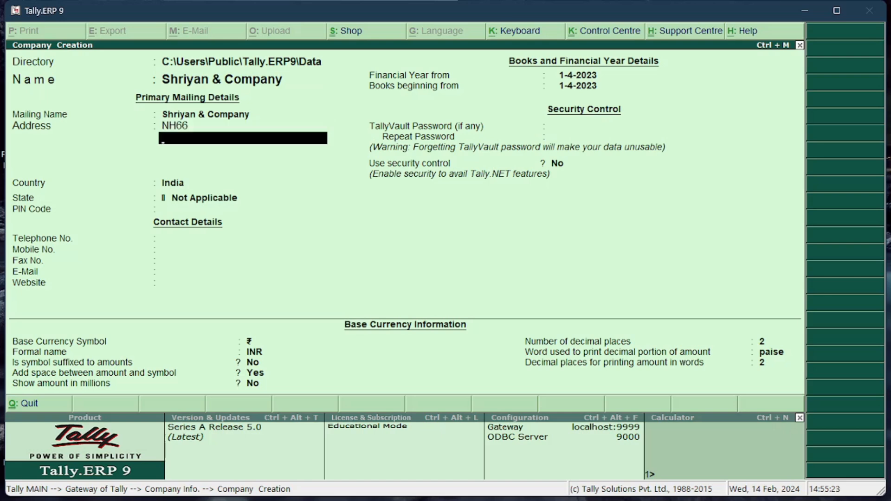
{"action": "type", "text": "Cochin"}
{"action": "key", "text": "Return"}
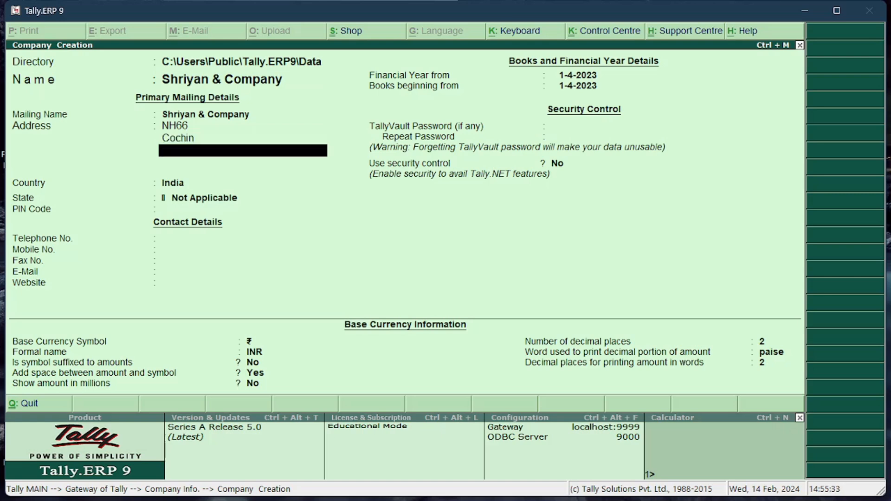
{"action": "key", "text": "Return"}
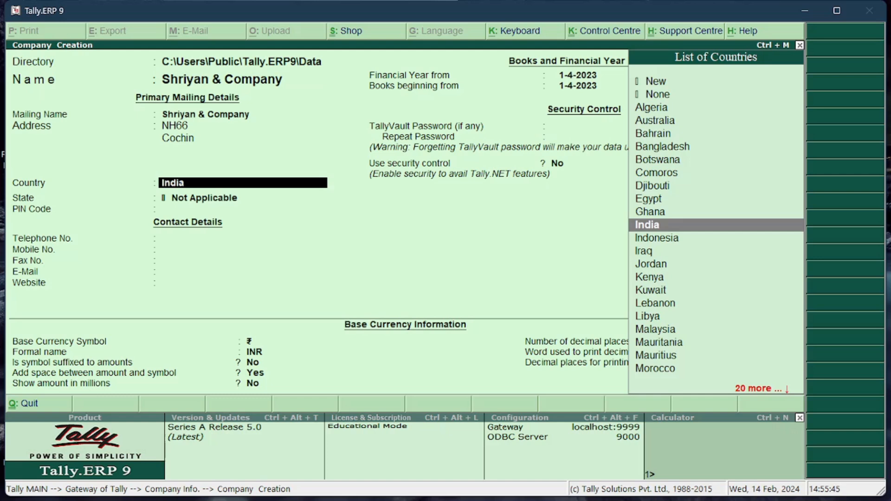
Keep India as the country, choose Kerala as the state, and fill in the postal code
{"action": "key", "text": "Return"}
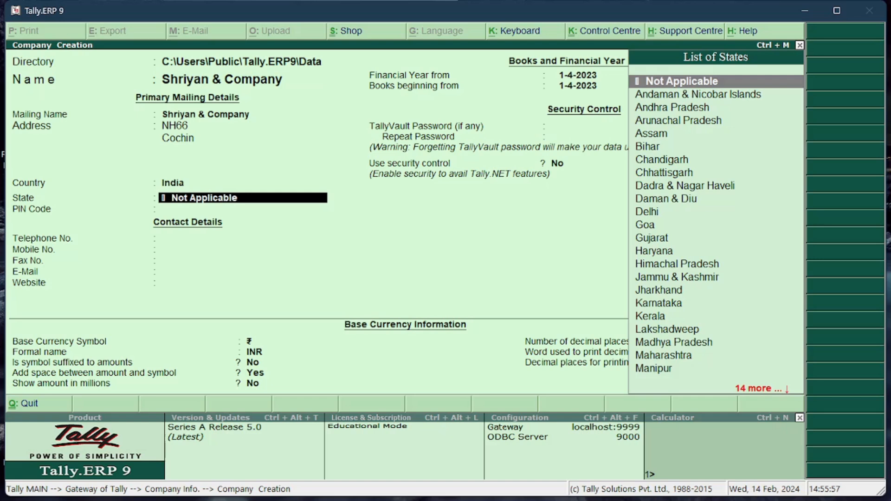
{"action": "type", "text": "K"}
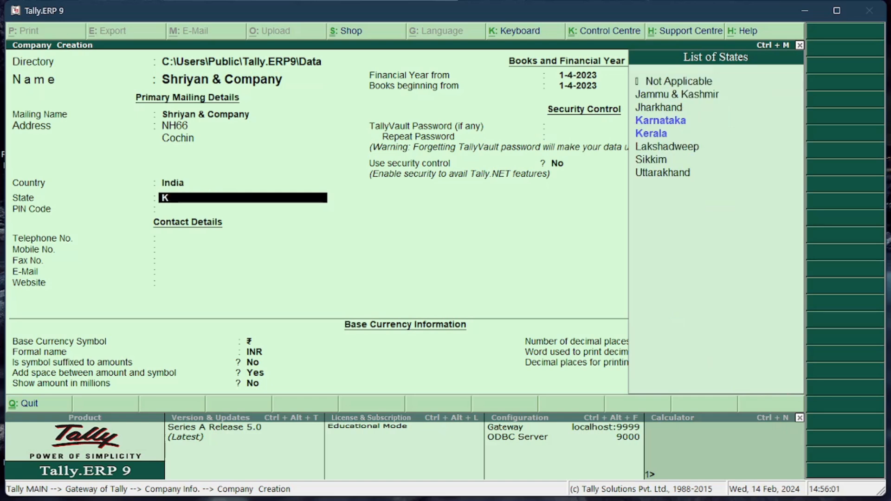
{"action": "key", "text": "Down"}
{"action": "key", "text": "Down"}
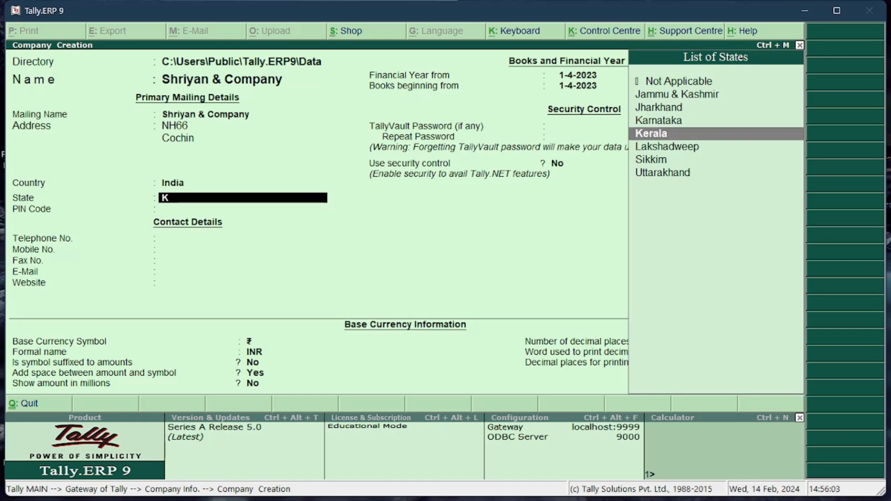
{"action": "key", "text": "Return"}
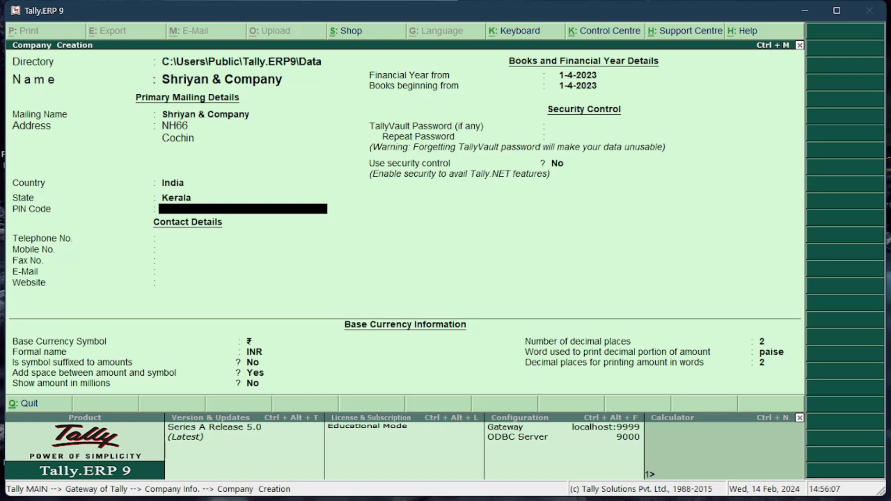
{"action": "type", "text": "635214"}
{"action": "key", "text": "Return"}
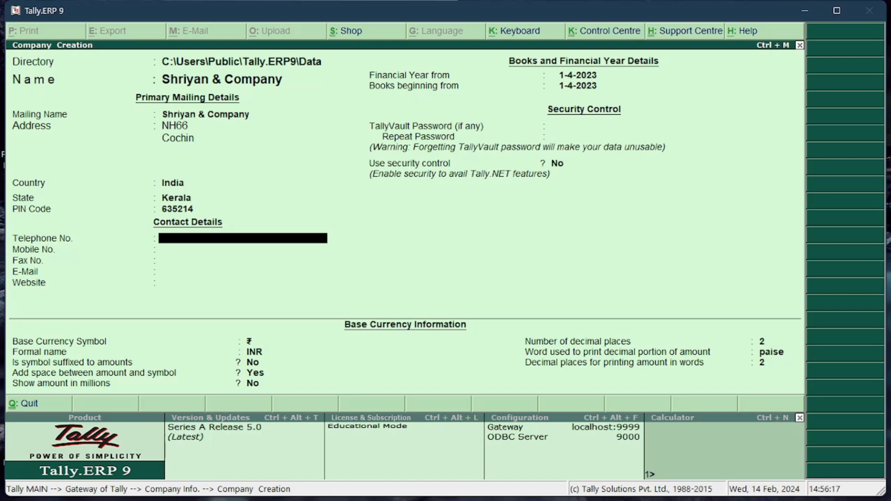
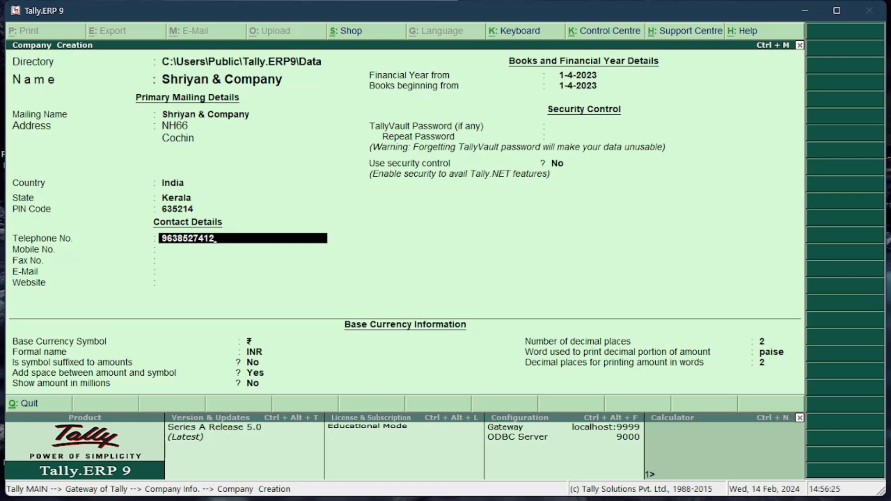
Enter the company's telephone number, leaving the mobile and fax numbers blank
{"action": "key", "text": "Return"}
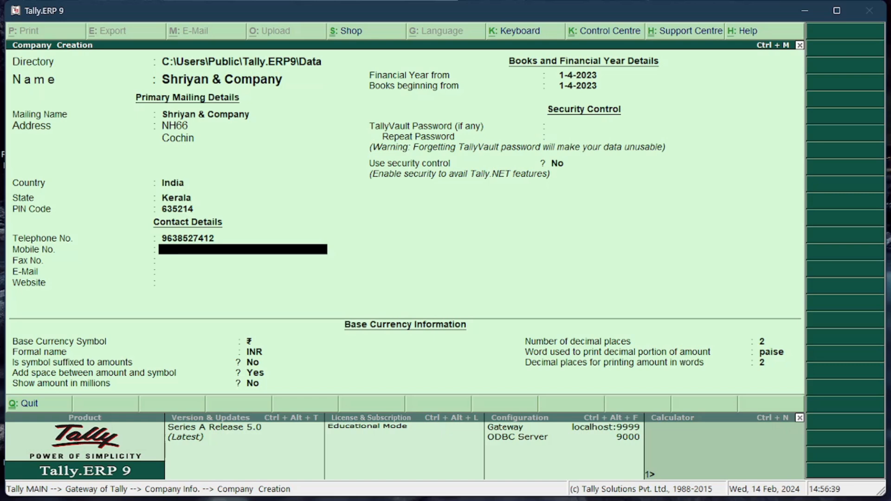
{"action": "key", "text": "Return"}
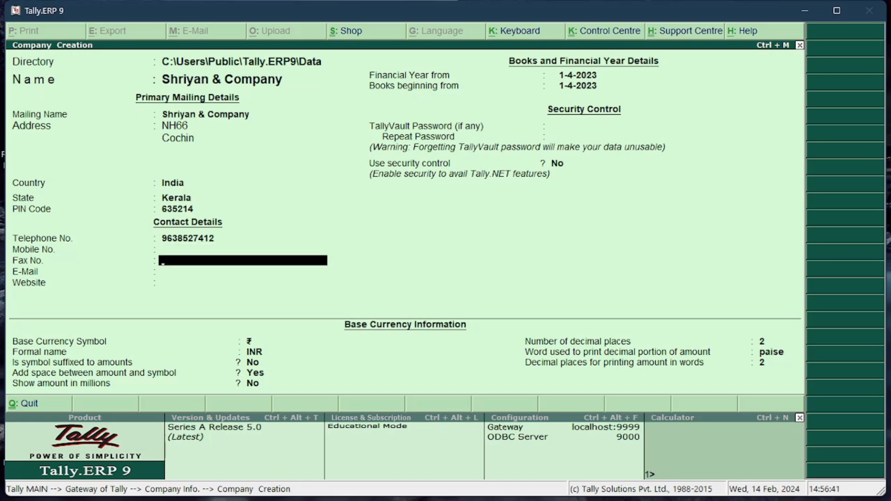
{"action": "key", "text": "Return"}
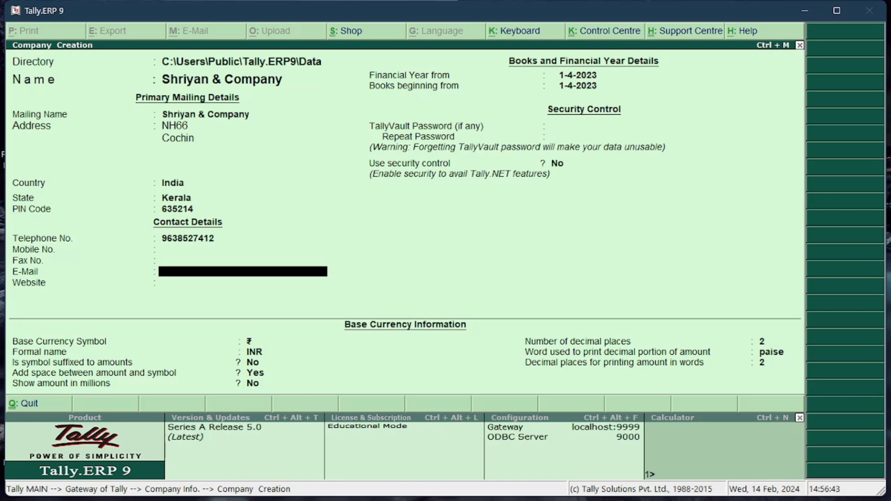
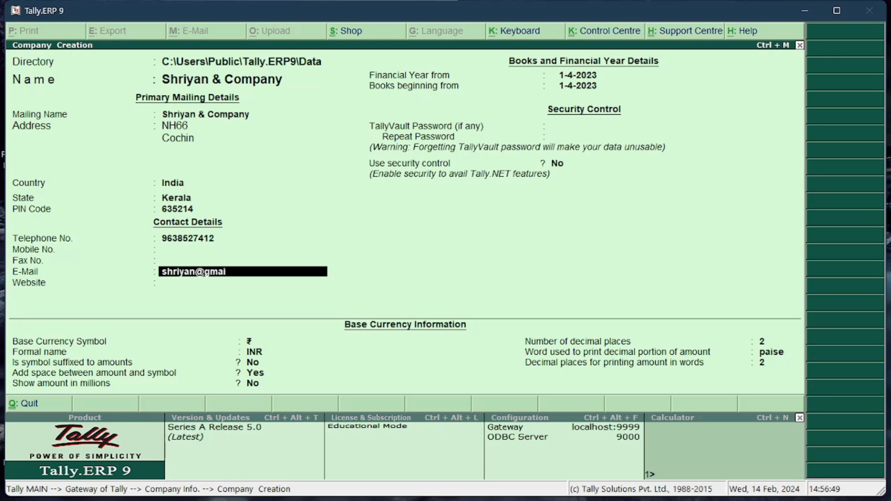
Fill in the company's e-mail address and leave the website blank
{"action": "key", "text": "Return"}
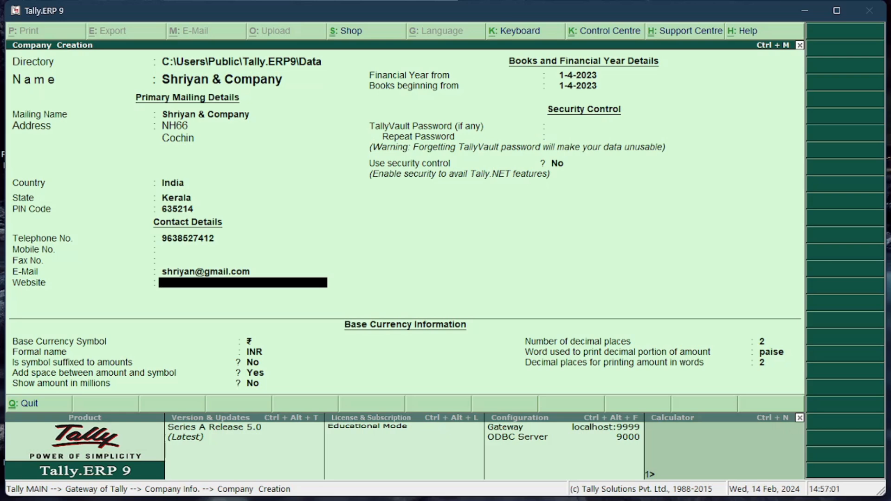
{"action": "key", "text": "Return"}
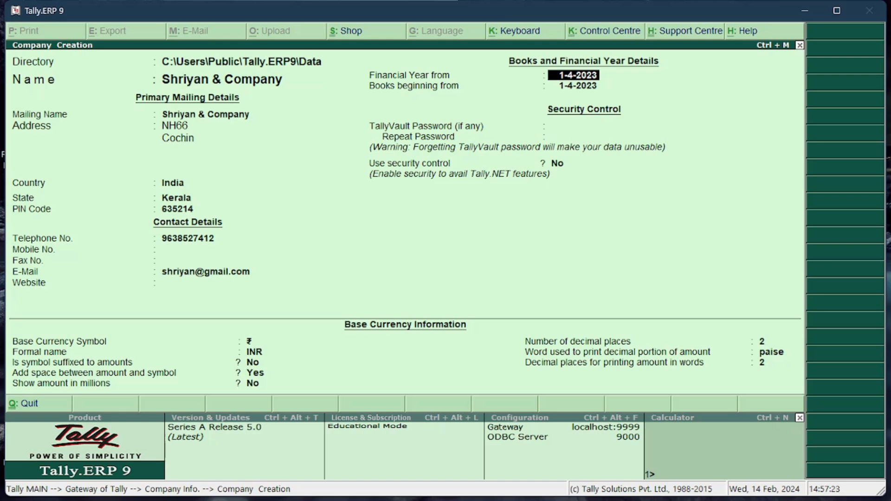
Accept 1-4-2023 for the financial year and books beginning, leave the TallyVault password blank, and keep security control at No
{"action": "key", "text": "Return"}
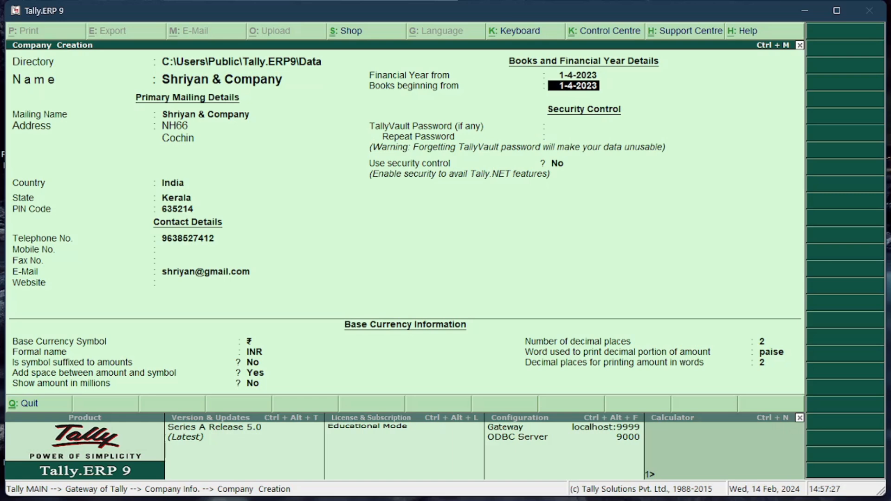
{"action": "key", "text": "Return"}
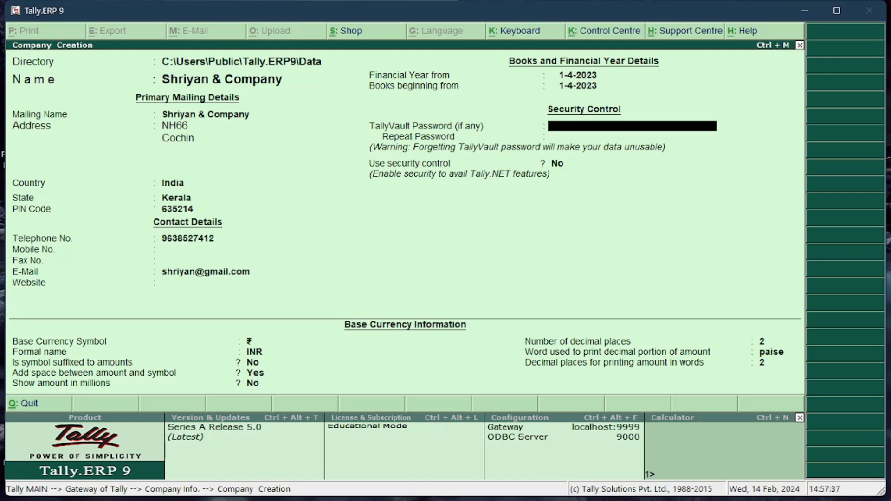
{"action": "key", "text": "Return"}
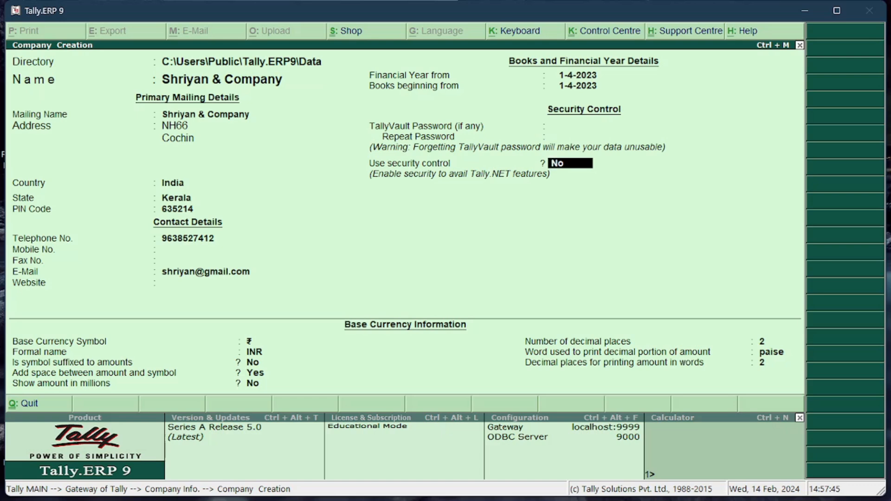
{"action": "key", "text": "Return"}
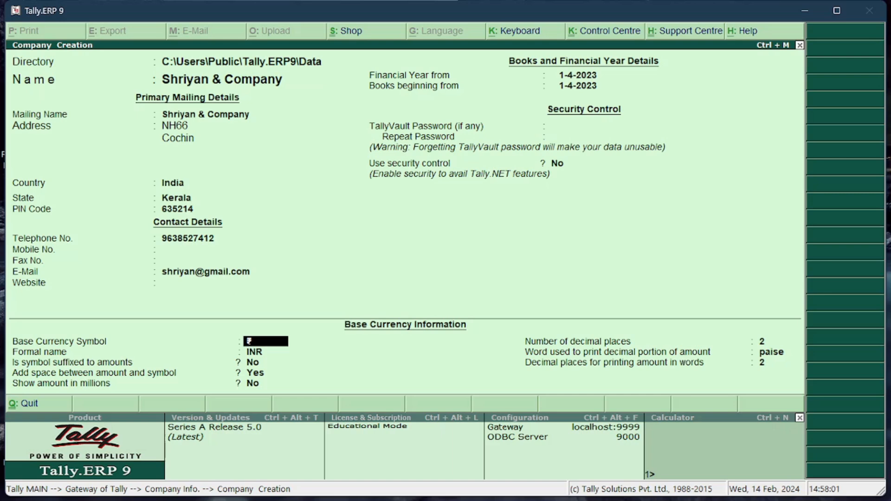
Accept ₹ and INR as base currency, set the symbol suffixed to amounts to Yes, and keep the space at Yes and millions at No
{"action": "key", "text": "Return"}
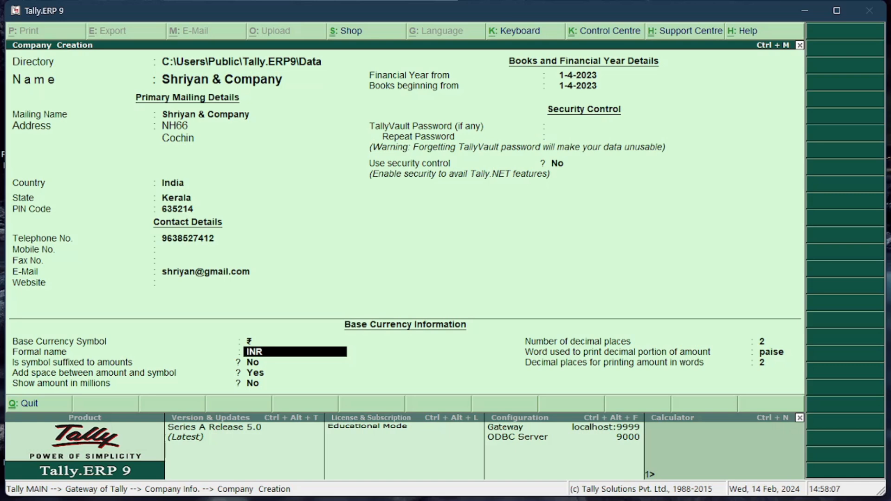
{"action": "key", "text": "Return"}
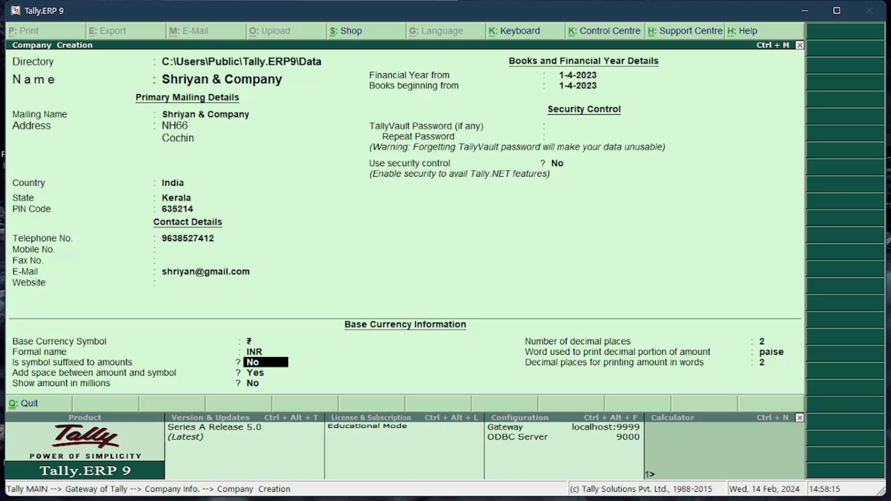
{"action": "type", "text": "y"}
{"action": "key", "text": "Return"}
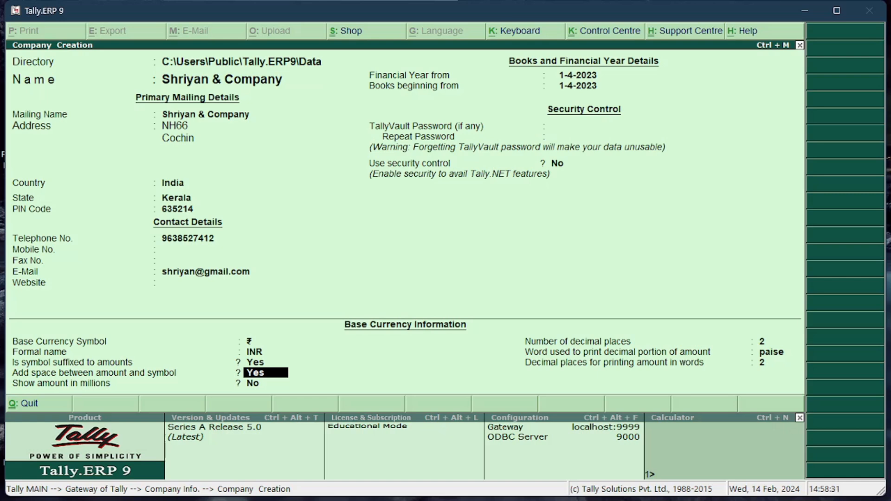
{"action": "key", "text": "Return"}
{"action": "key", "text": "Return"}
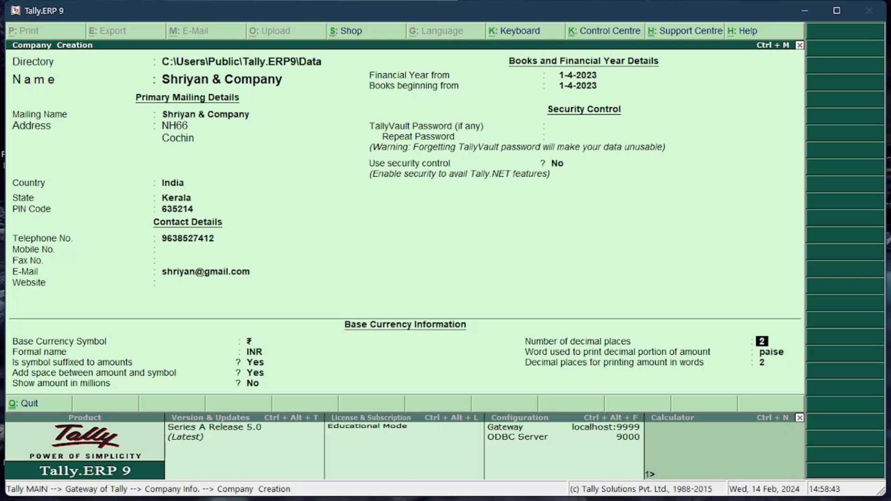
Keep 2 decimal places, the word paise and 2 decimal places in words, and accept the company creation
{"action": "key", "text": "Return"}
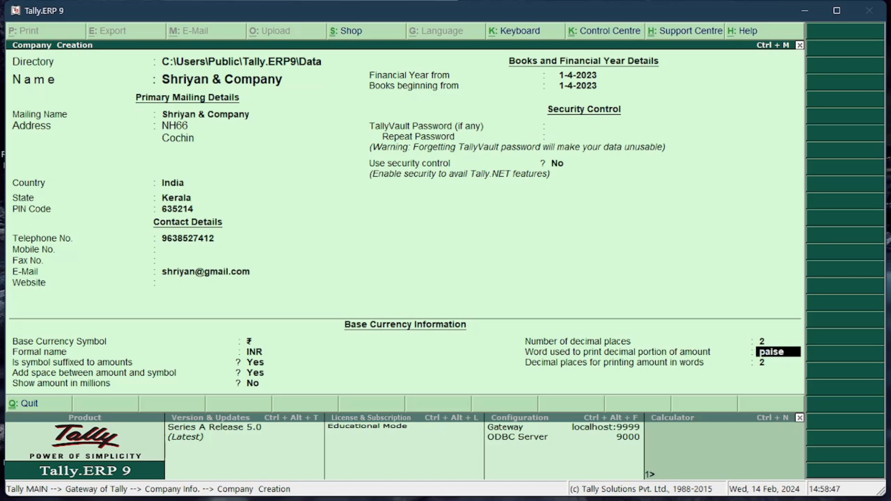
{"action": "key", "text": "Return"}
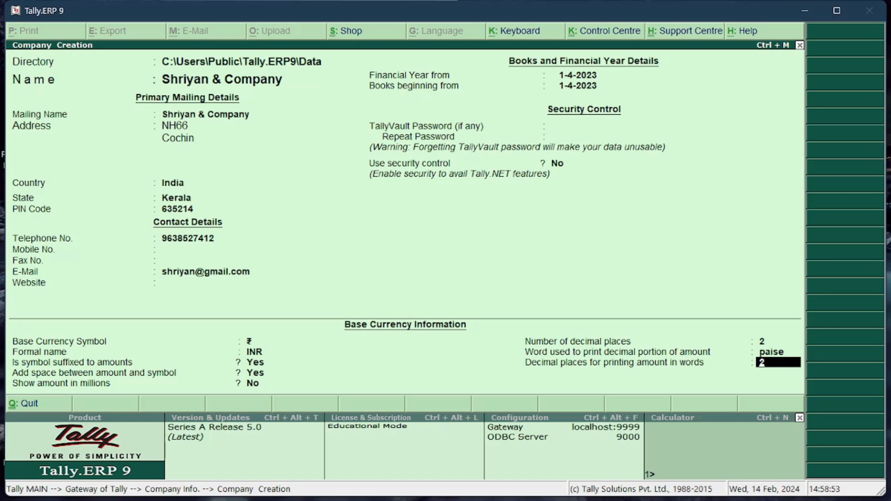
{"action": "key", "text": "Return"}
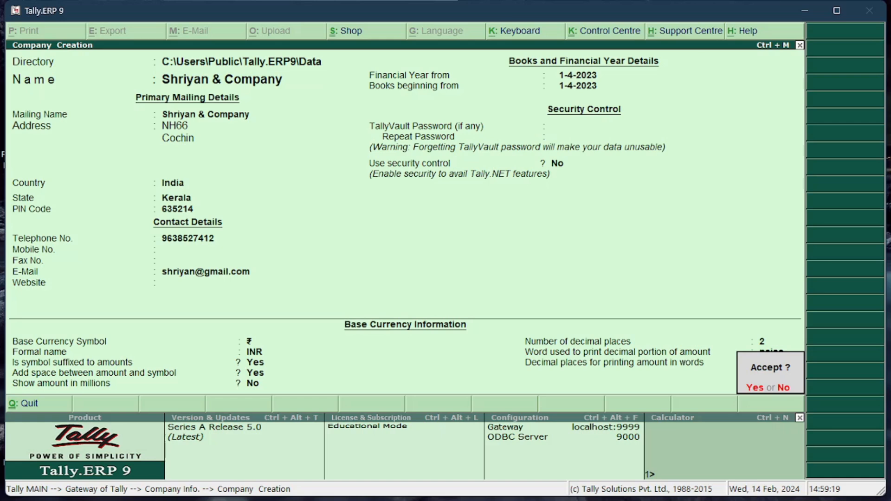
{"action": "key", "text": "y"}
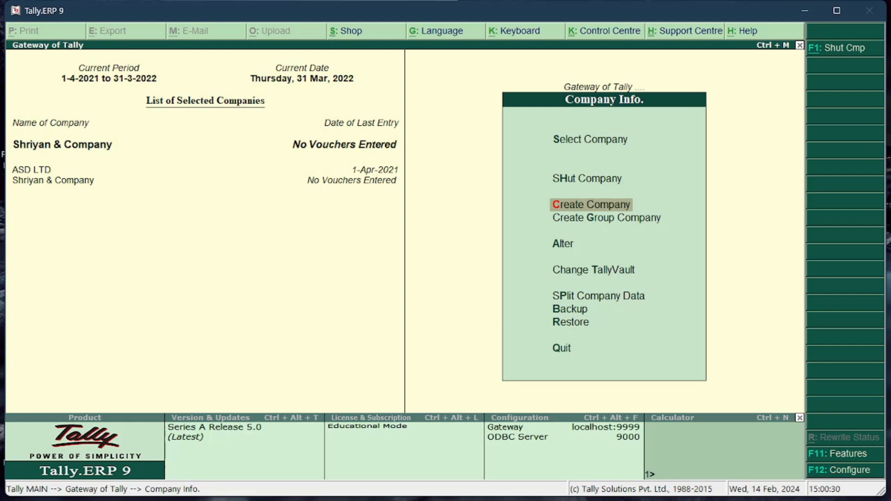
Open Shriyan & Company for alteration from the list of companies
{"action": "key", "text": "Down"}
{"action": "key", "text": "Down"}
{"action": "key", "text": "Return"}
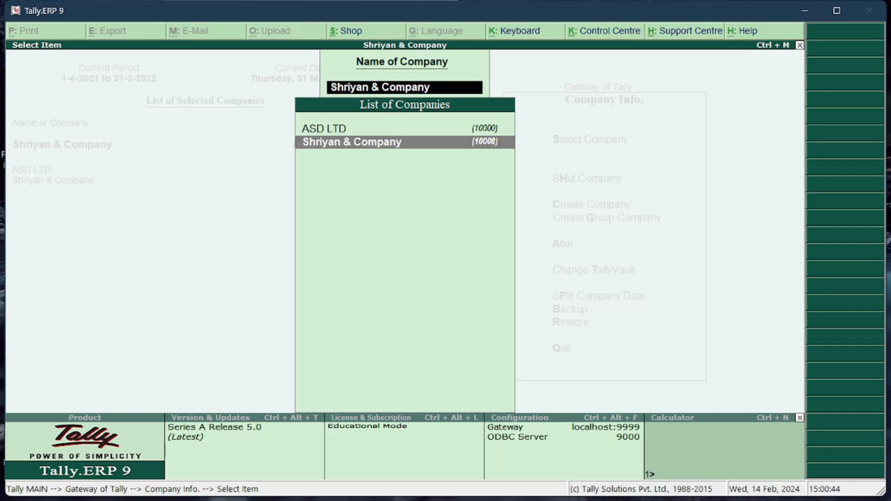
{"action": "key", "text": "Up"}
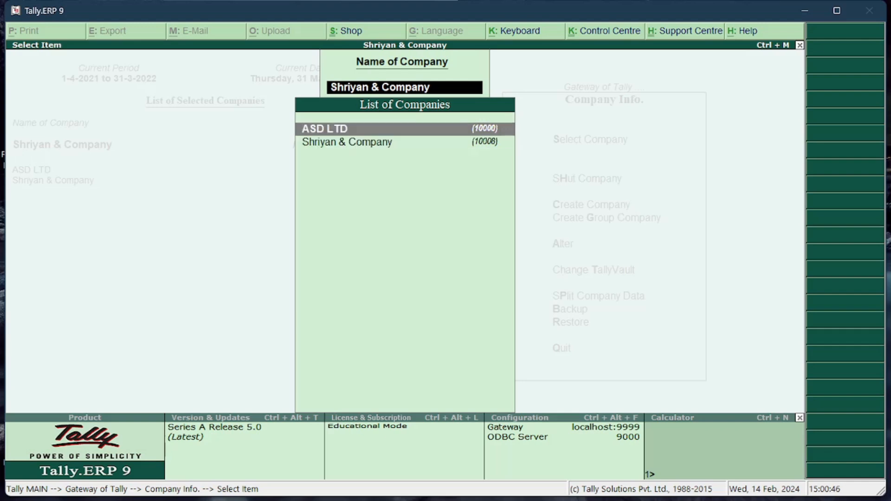
{"action": "key", "text": "Down"}
{"action": "key", "text": "Up"}
{"action": "key", "text": "Down"}
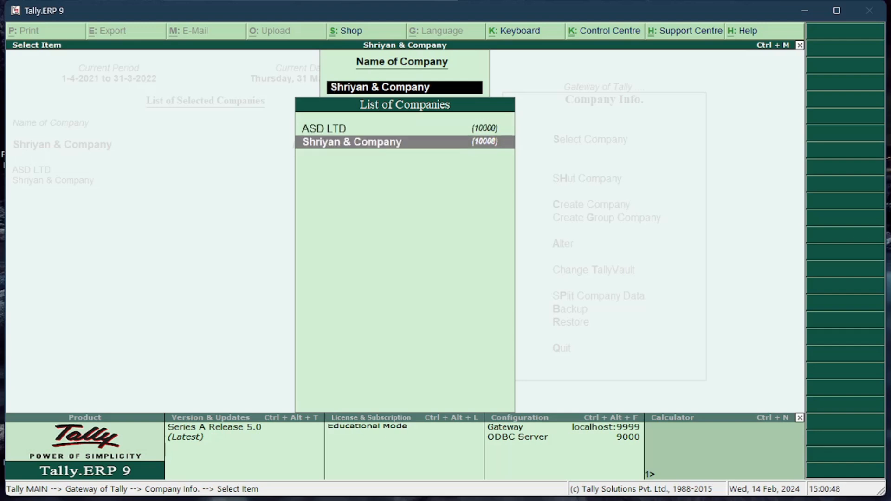
{"action": "key", "text": "Up"}
{"action": "key", "text": "Down"}
{"action": "key", "text": "Return"}
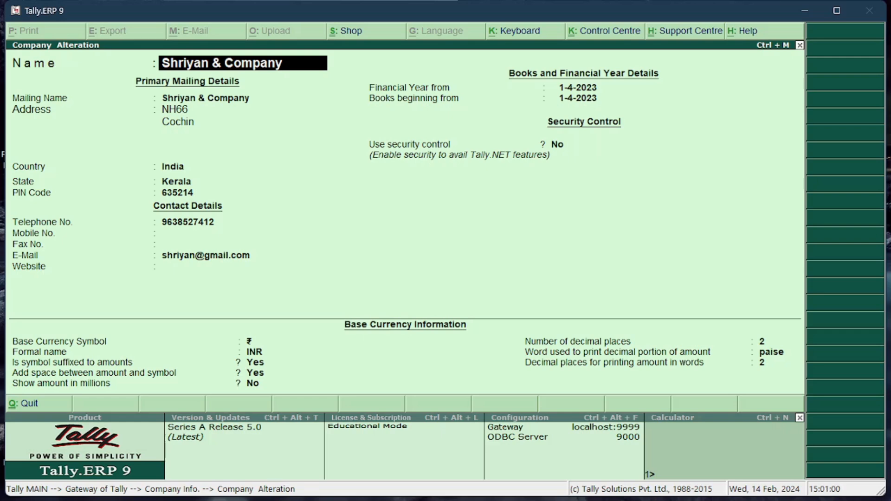
Keep the company's name and mailing details, and replace the telephone number with a hyphenated landline number
{"action": "key", "text": "Return"}
{"action": "key", "text": "Return"}
{"action": "key", "text": "Return"}
{"action": "key", "text": "Return"}
{"action": "key", "text": "Return"}
{"action": "key", "text": "Return"}
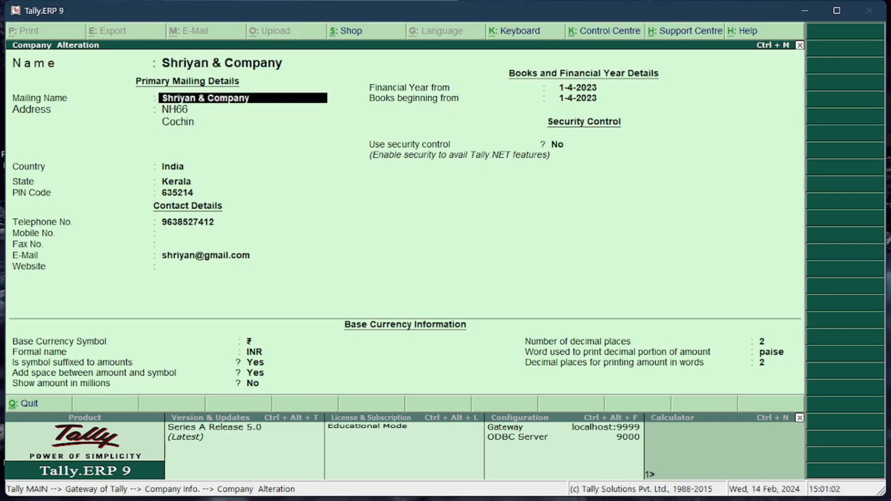
{"action": "key", "text": "Return"}
{"action": "key", "text": "Return"}
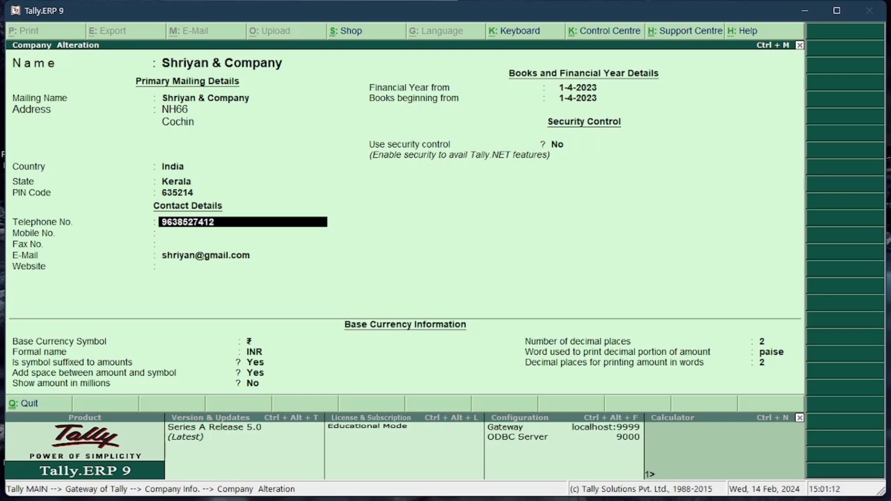
{"action": "type", "text": "-"}
{"action": "key", "text": "Return"}
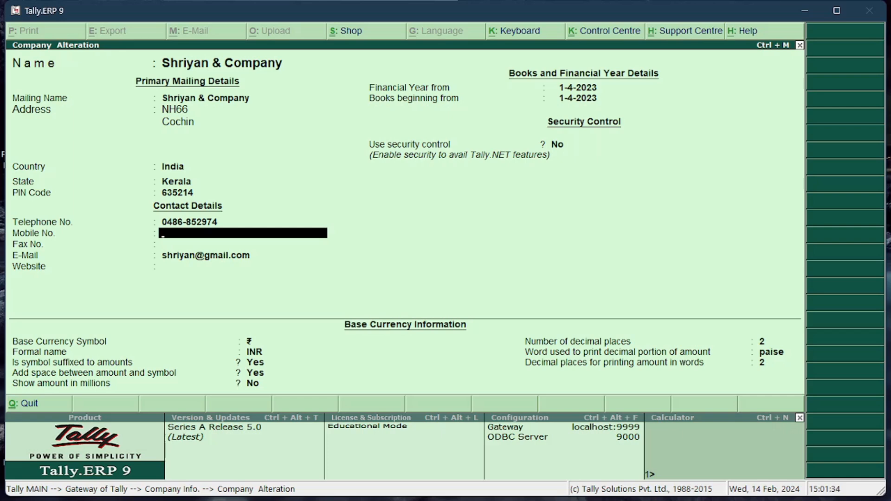
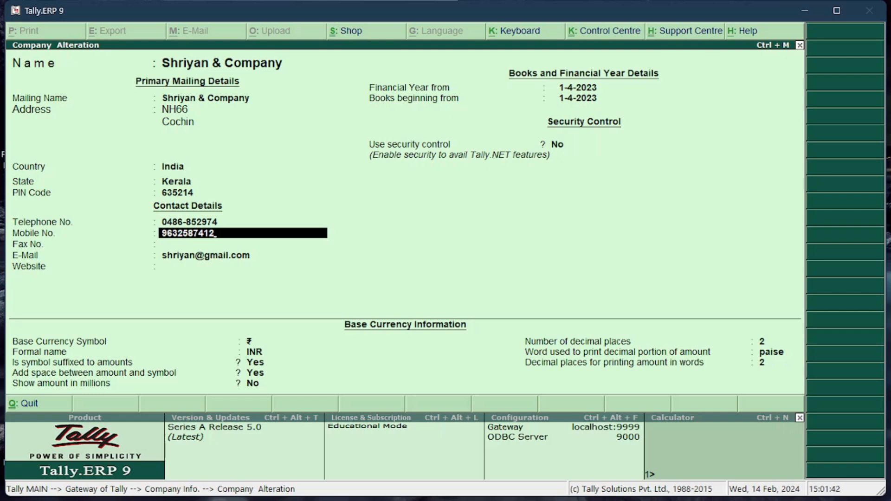
Fill in the company's mobile number, leaving the fax number and website blank and keeping the e-mail address
{"action": "key", "text": "Return"}
{"action": "key", "text": "Return"}
{"action": "key", "text": "Return"}
{"action": "key", "text": "Return"}
{"action": "key", "text": "Return"}
{"action": "key", "text": "Return"}
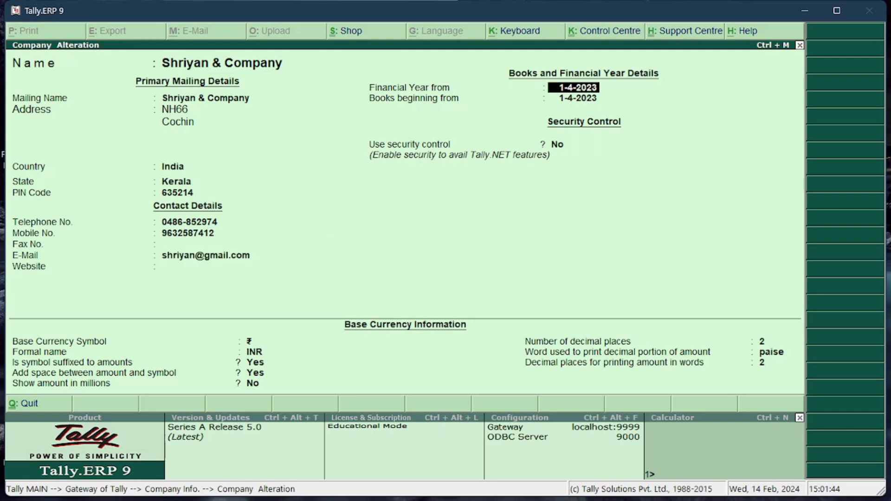
Keep the financial year, security and base currency settings, and accept the company alteration
{"action": "key", "text": "Return"}
{"action": "key", "text": "Return"}
{"action": "key", "text": "Return"}
{"action": "key", "text": "Return"}
{"action": "key", "text": "Return"}
{"action": "key", "text": "Return"}
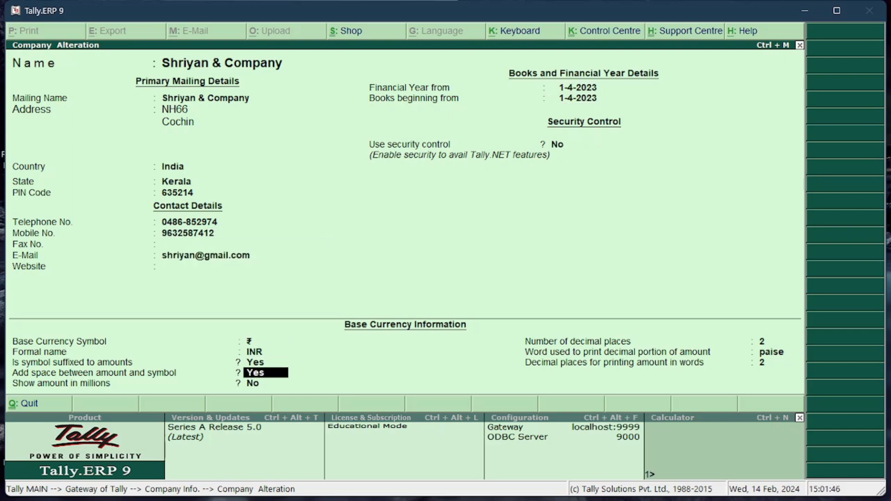
{"action": "key", "text": "Return"}
{"action": "key", "text": "Return"}
{"action": "key", "text": "Return"}
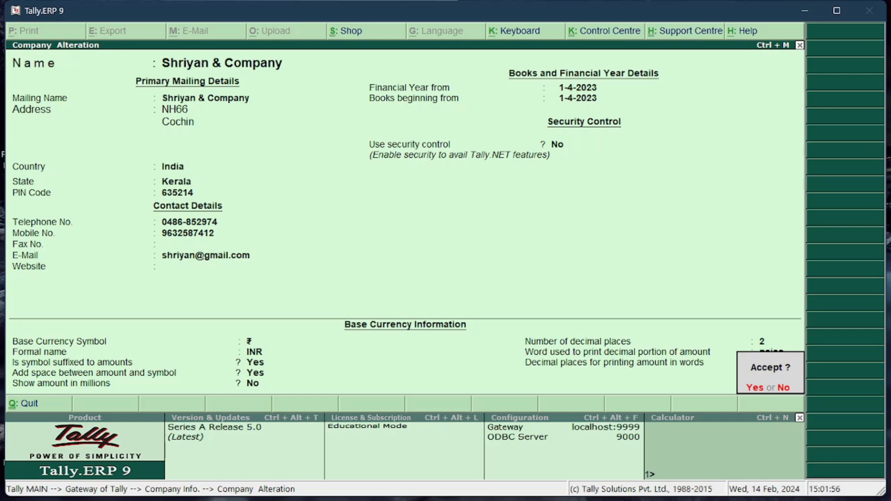
{"action": "key", "text": "Return"}
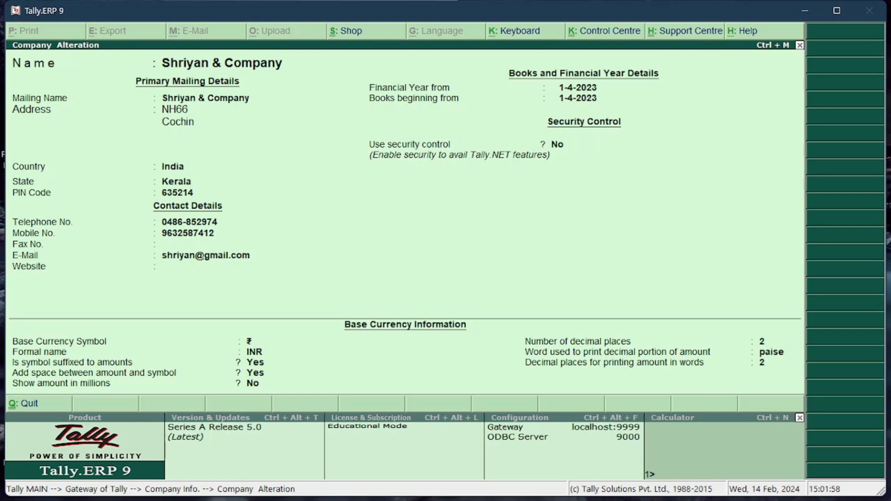